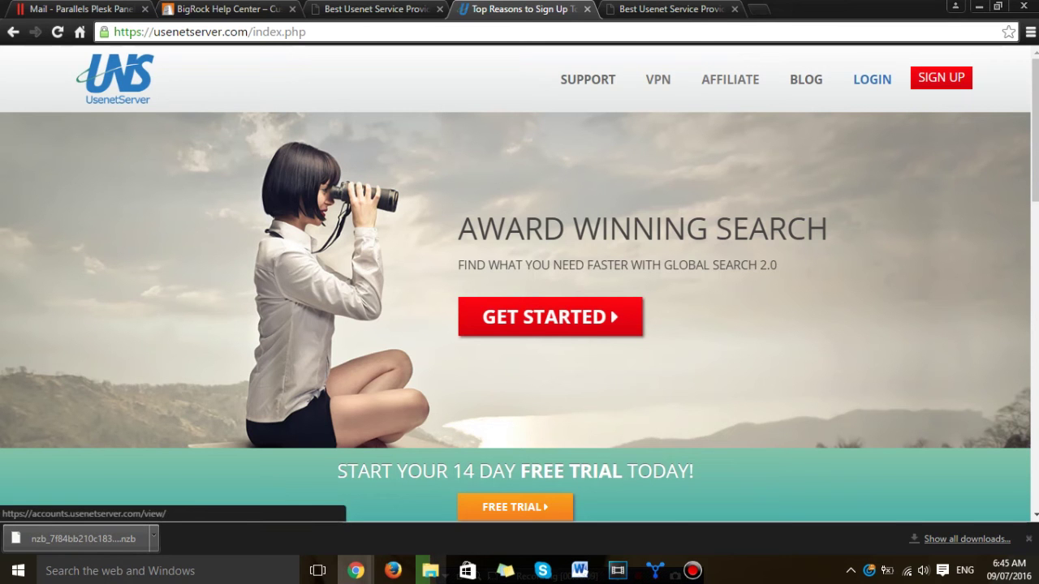
Step: Open the account Control Panel via LOGIN on the UsenetServer home page
click(869, 79)
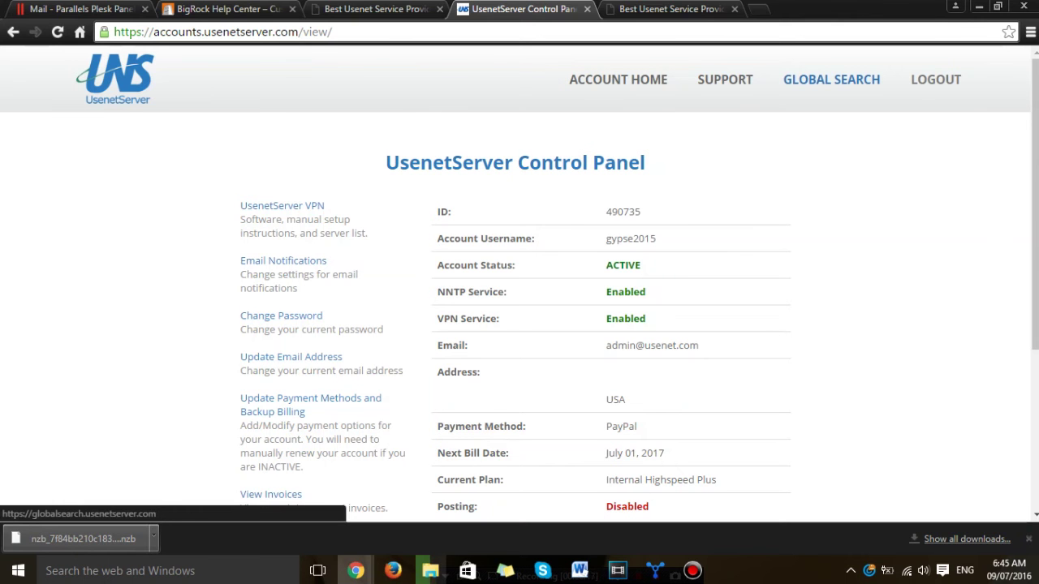
Step: Go to Global Search and submit the sign-in page to reach the empty search form
click(831, 78)
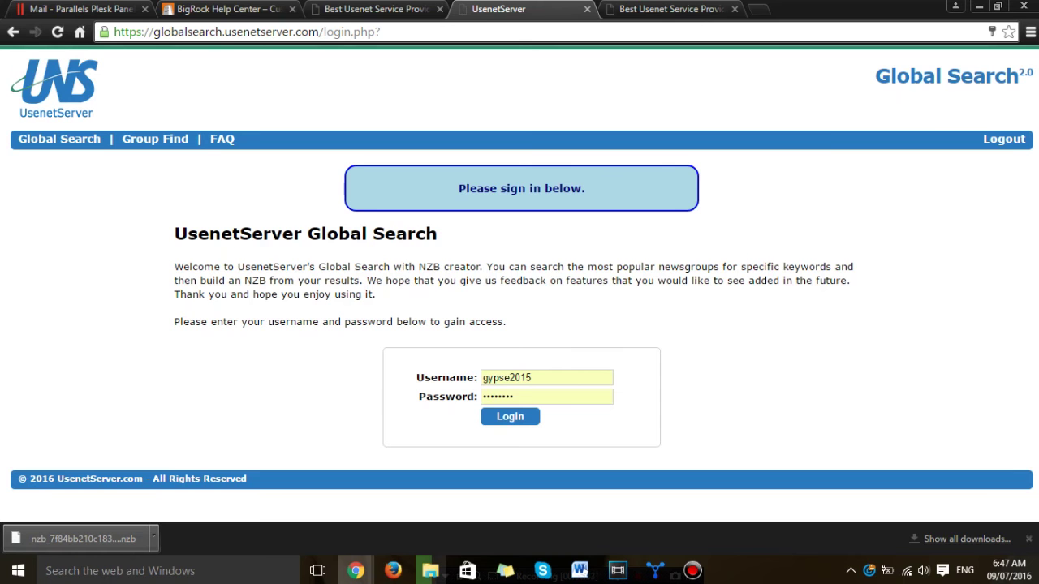
key(Return)
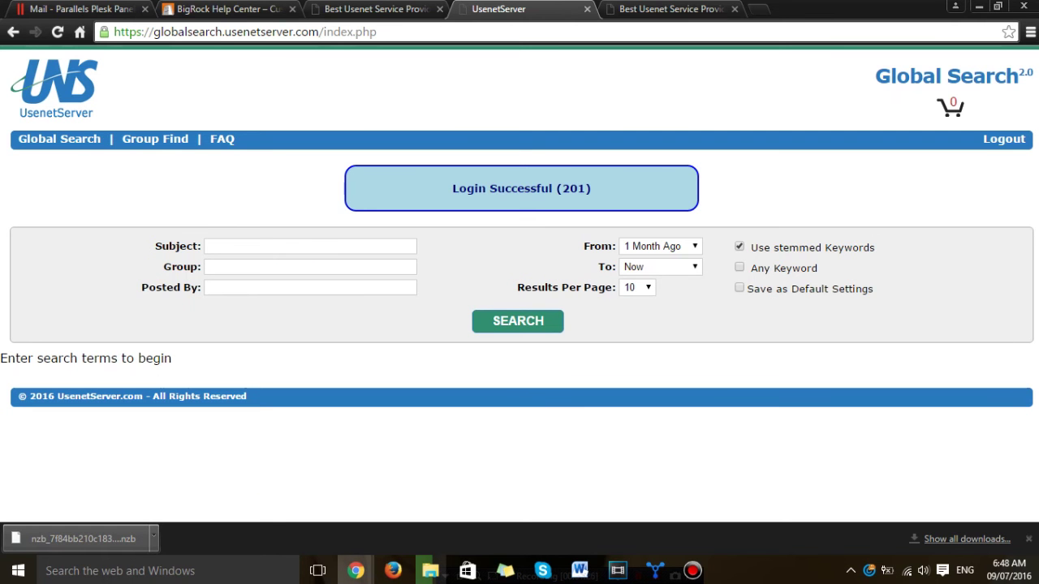
Step: Search subjects for 'health' and scroll through the ten results sorted by age
click(309, 246)
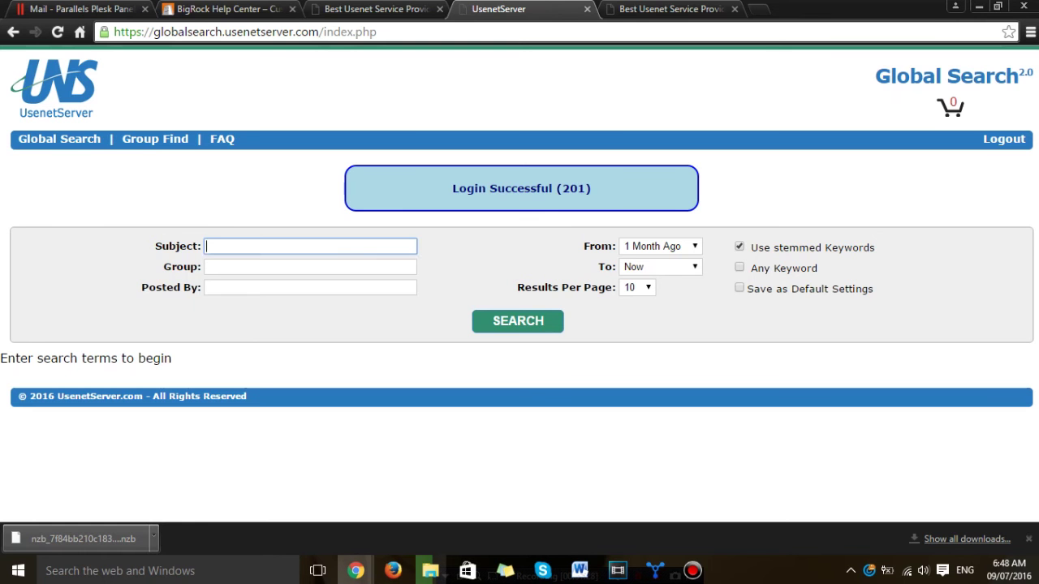
text(health)
key(Return)
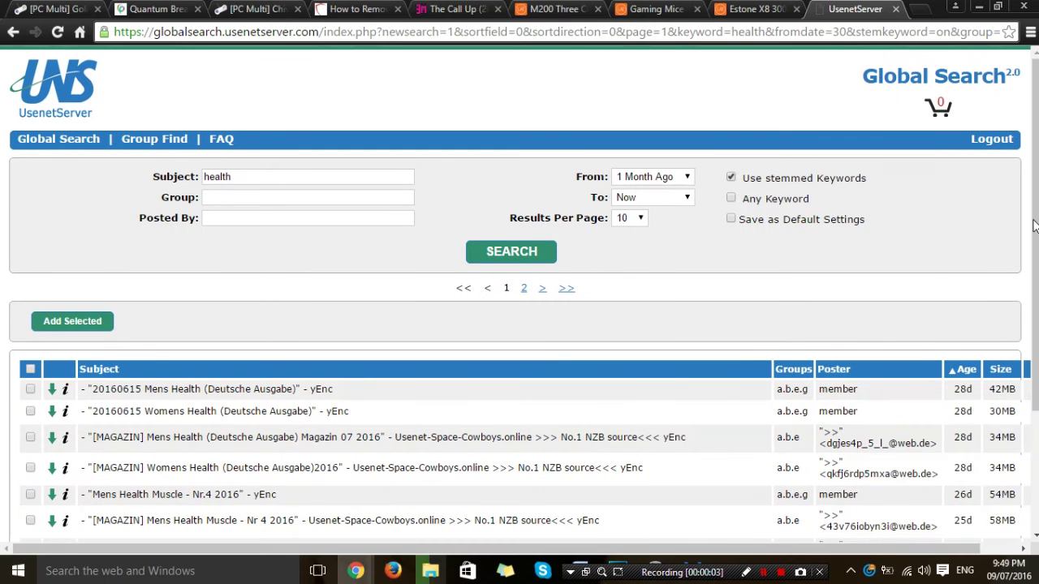
scroll(1035, 227, down, 1)
scroll(1030, 243, down, 3)
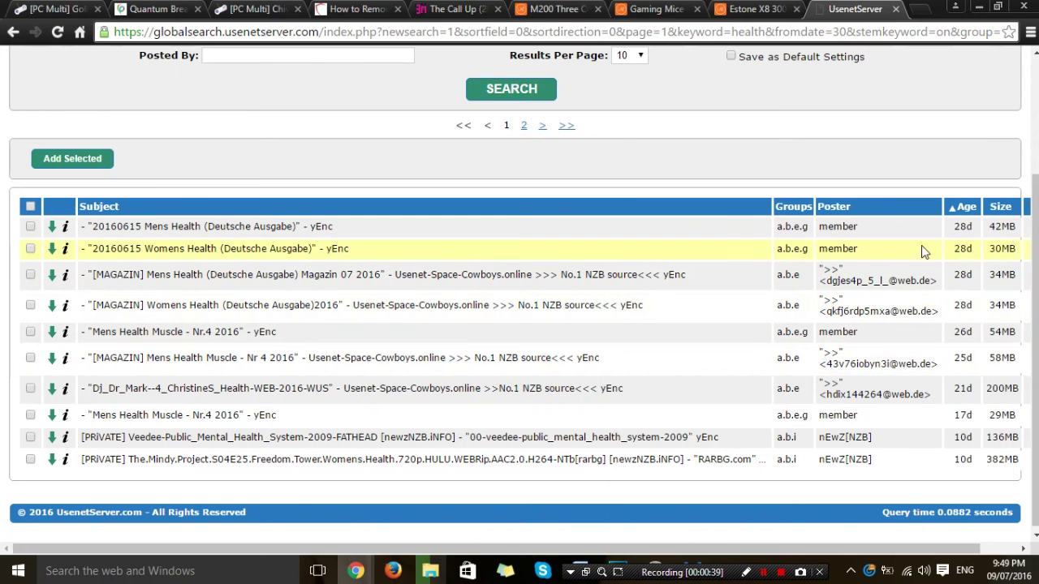
Step: Download the NZB for the top result, 20160615 Mens Health (Deutsche Ausgabe)
click(53, 227)
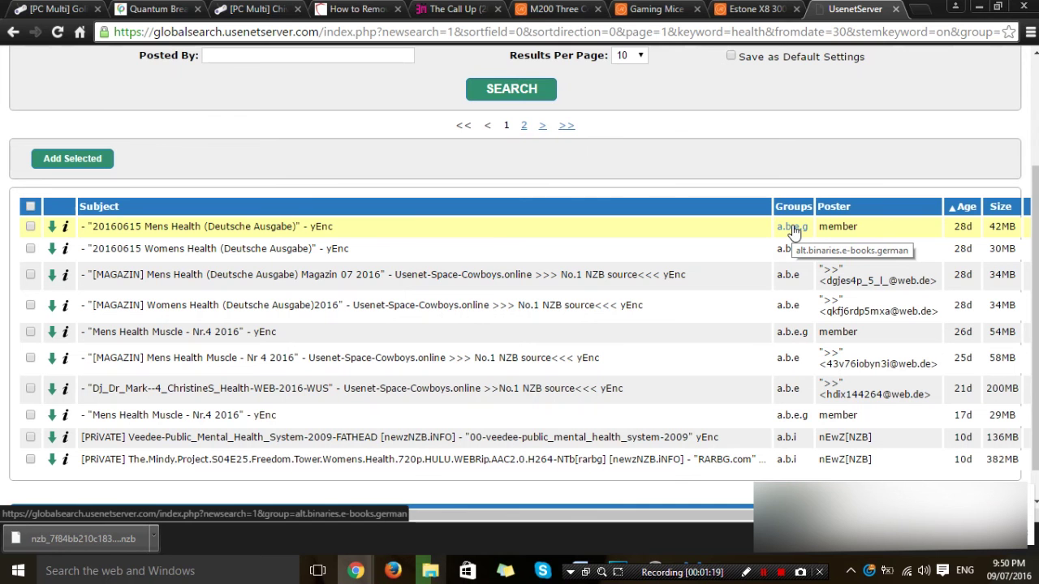
Step: Filter the health results to the a.b.e.g (alt.binaries.e-books.german) group, leaving five posts
click(794, 228)
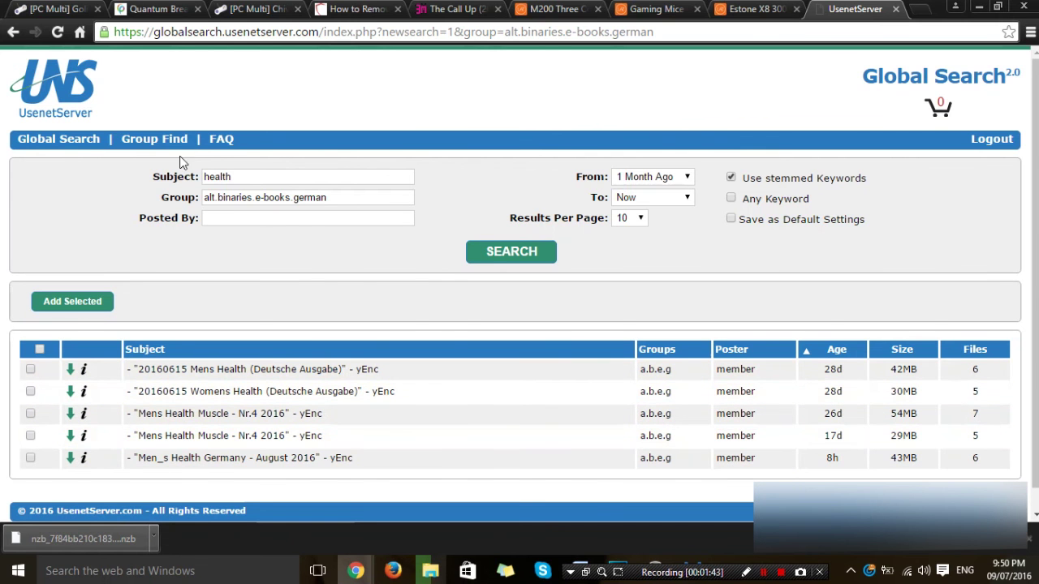
Step: Return to the unfiltered health results and filter to poster nEwZ[NZB], leaving two posts
click(13, 39)
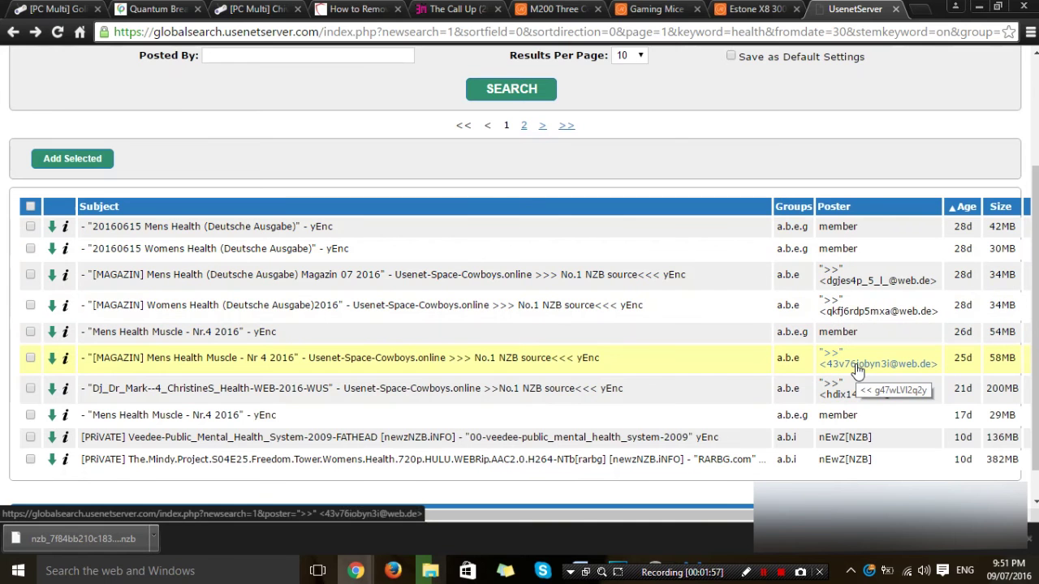
click(847, 439)
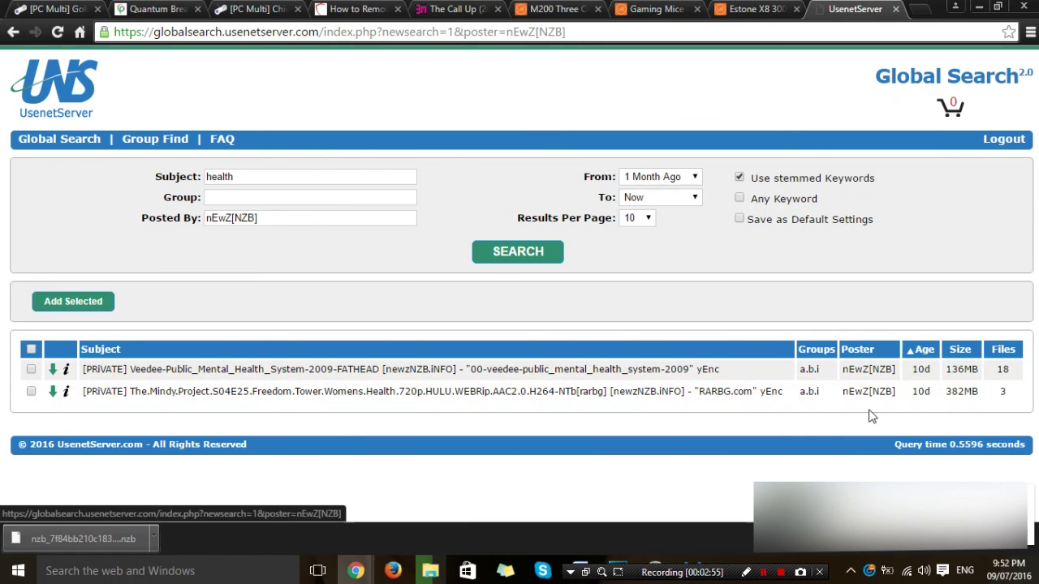
Step: View the Veedee-Public_Mental_Health_System-2009-FATHEAD details and scroll its 18-file list
click(68, 377)
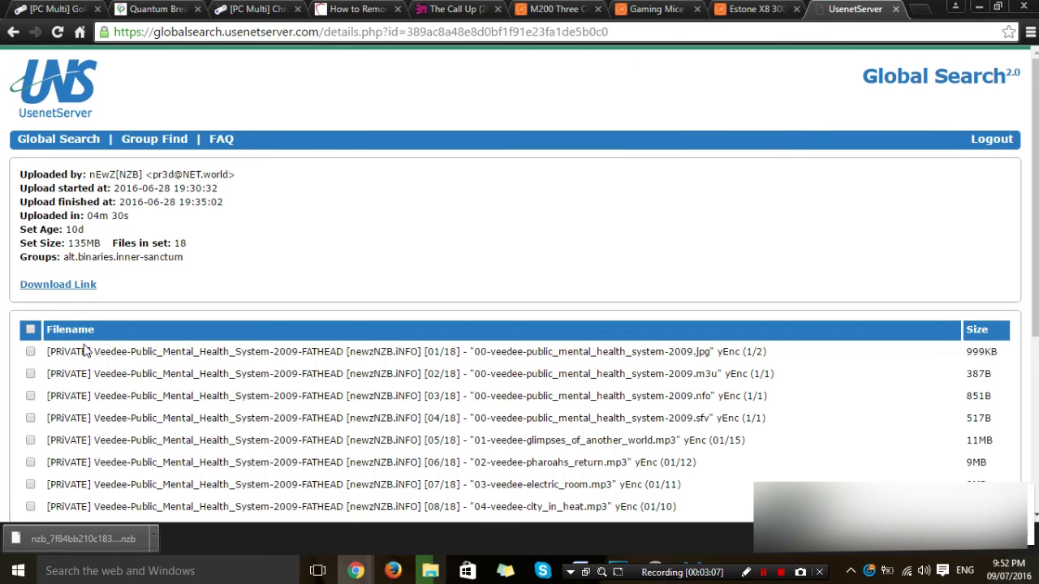
scroll(86, 349, down, 1)
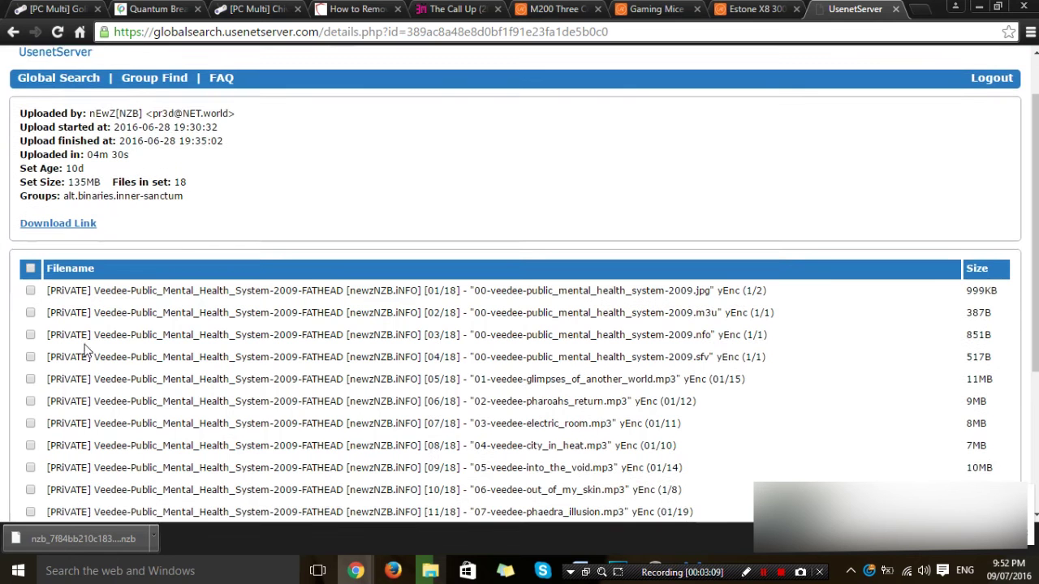
scroll(85, 350, down, 1)
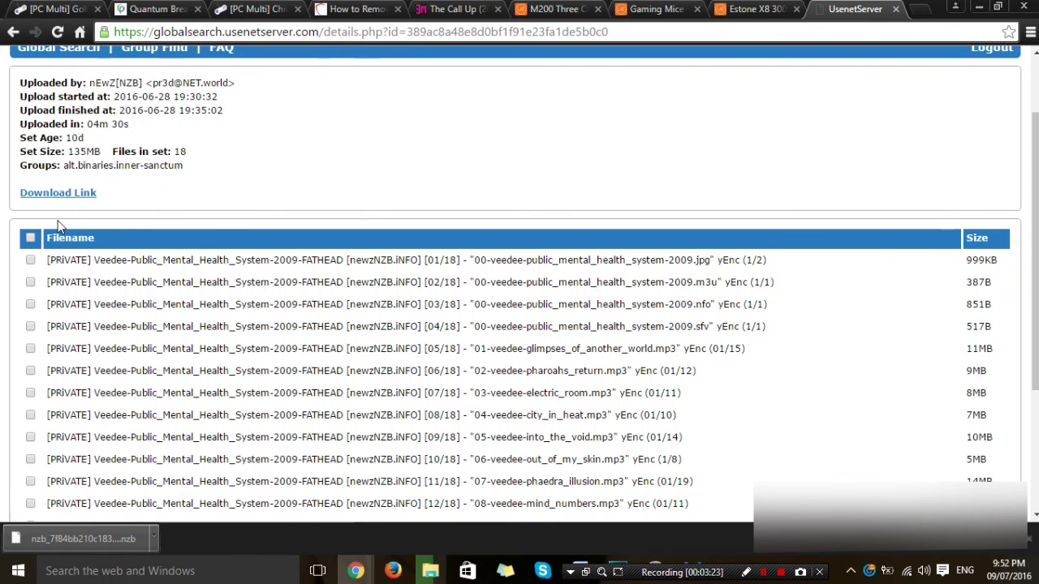
Step: Tick files 01/18 to 03/18 and download the set's NZB via Download Link
click(30, 259)
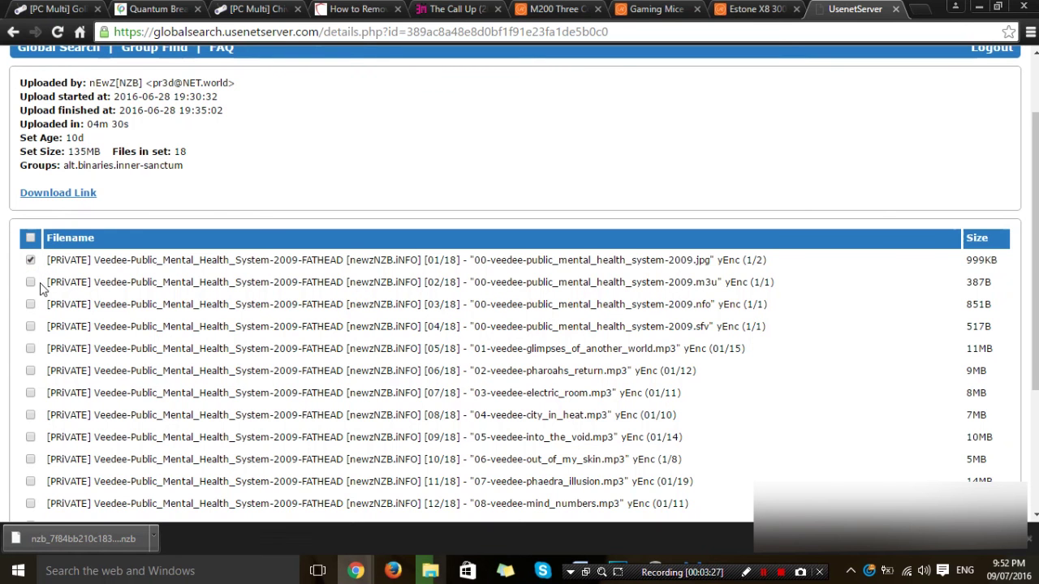
click(30, 281)
click(30, 304)
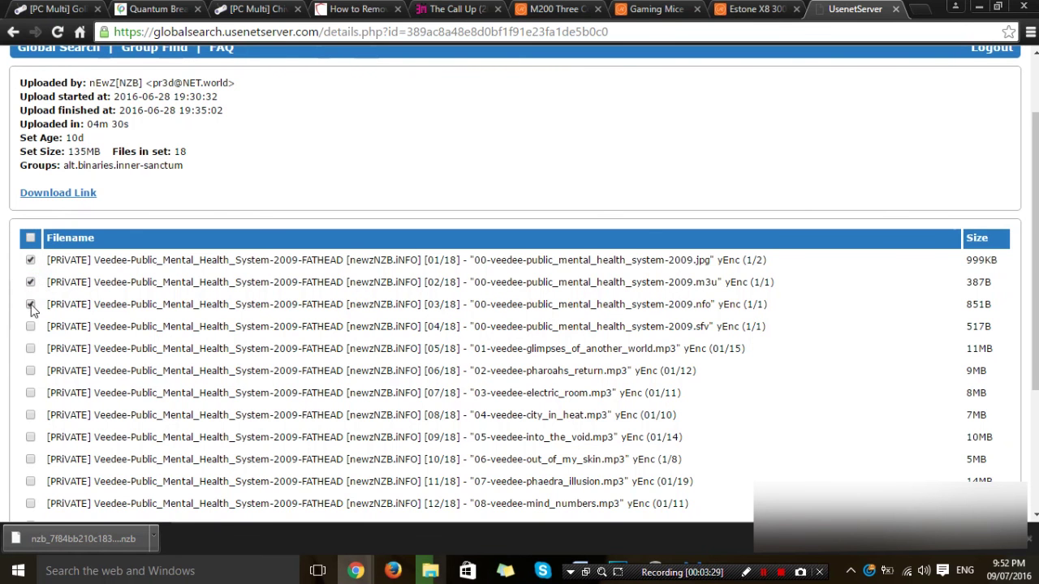
click(45, 195)
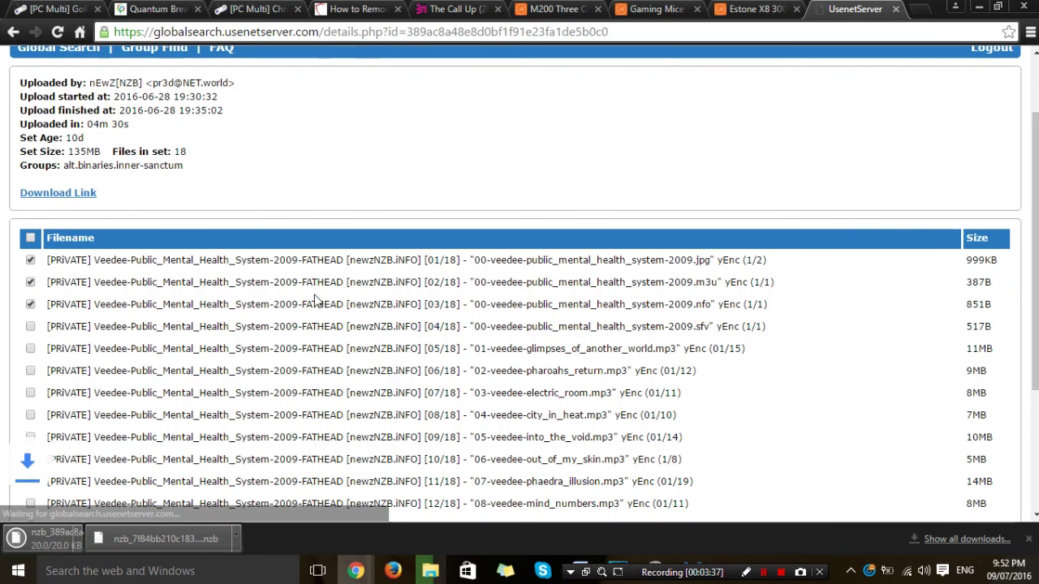
scroll(317, 302, down, 3)
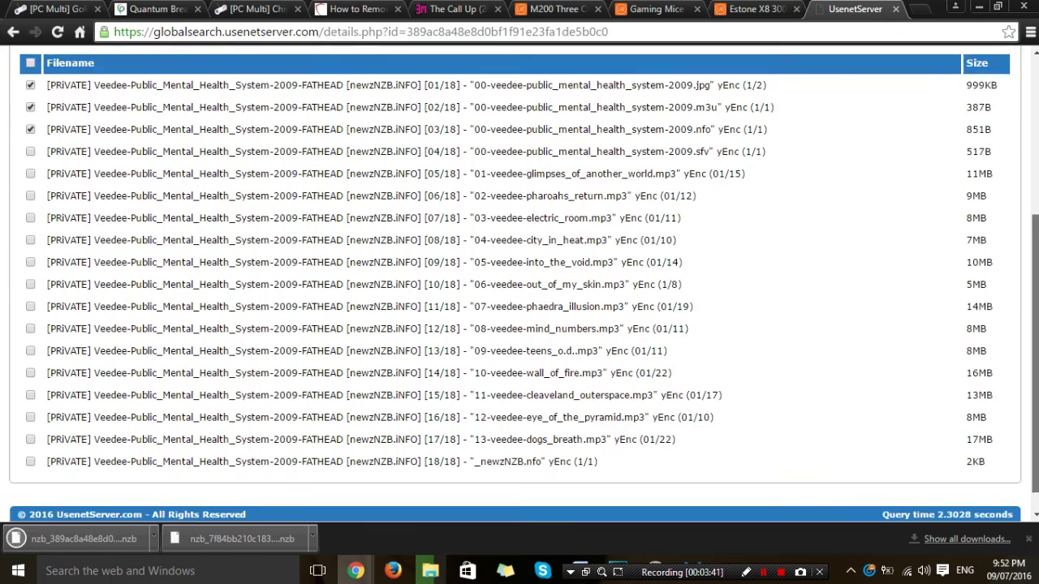
scroll(341, 70, up, 4)
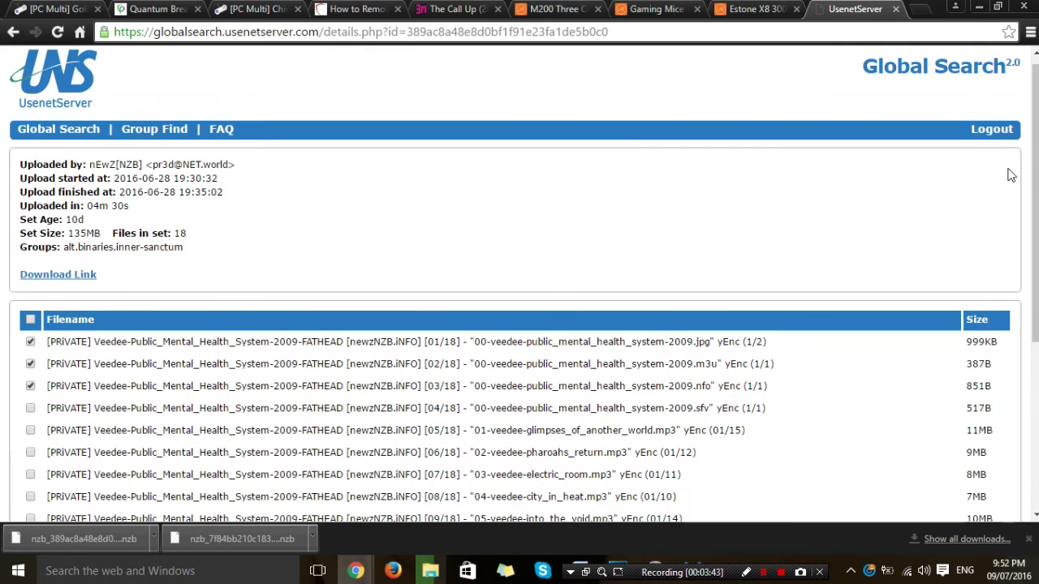
Step: Return to the Global Search form and empty the Posted By field
click(57, 130)
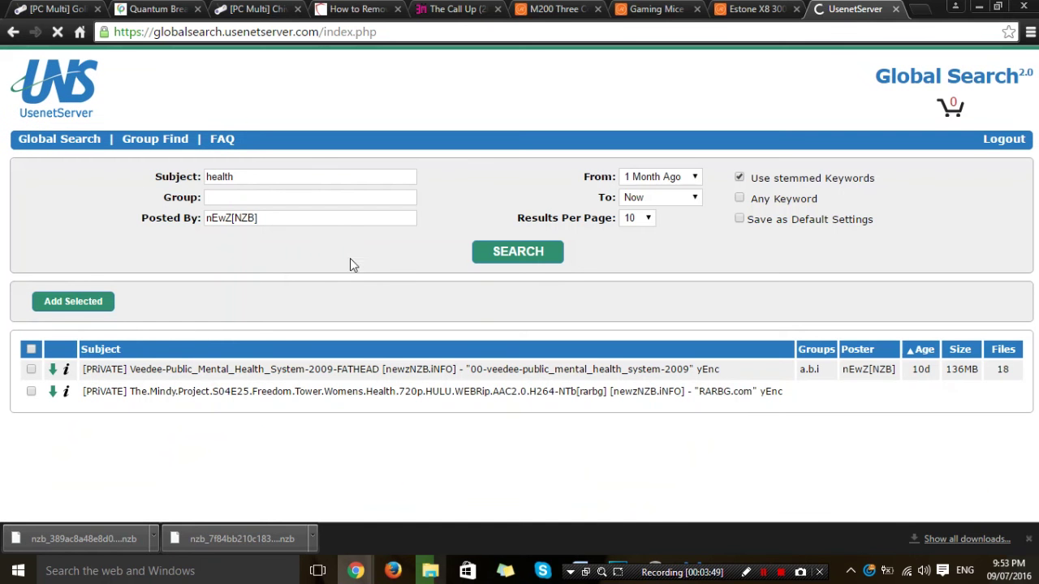
click(309, 216)
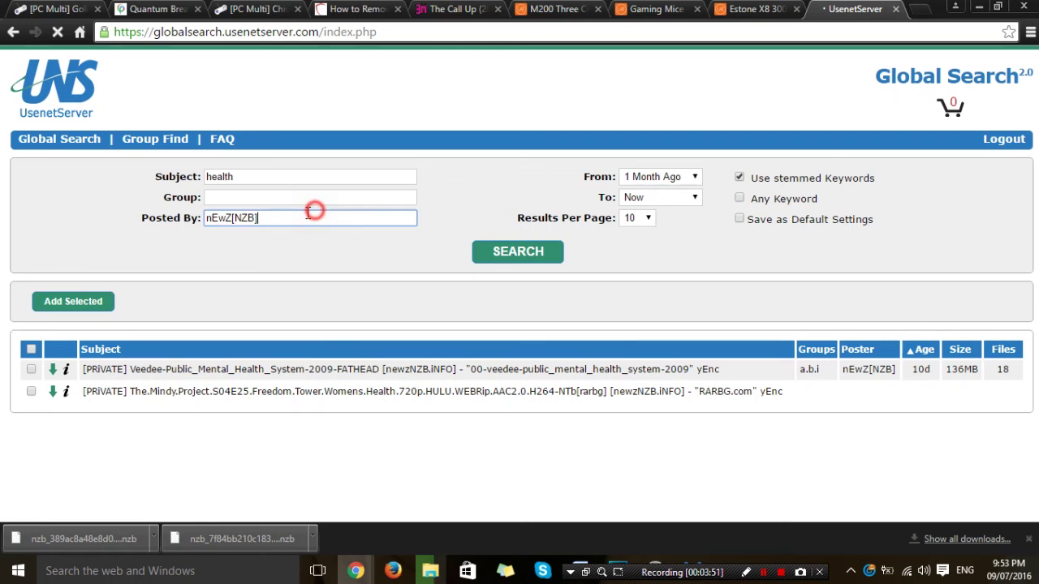
key(ctrl+a)
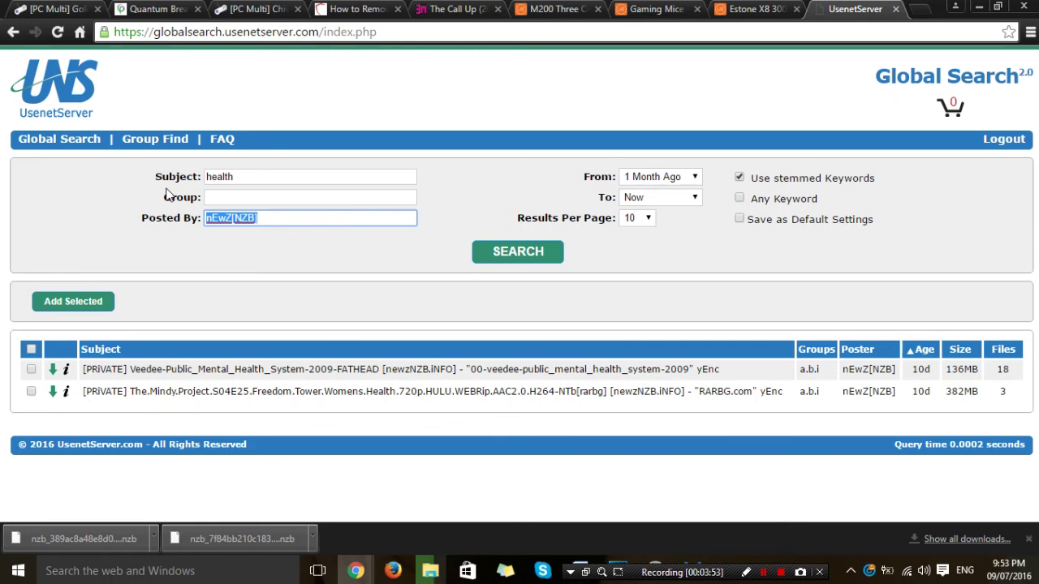
key(BackSpace)
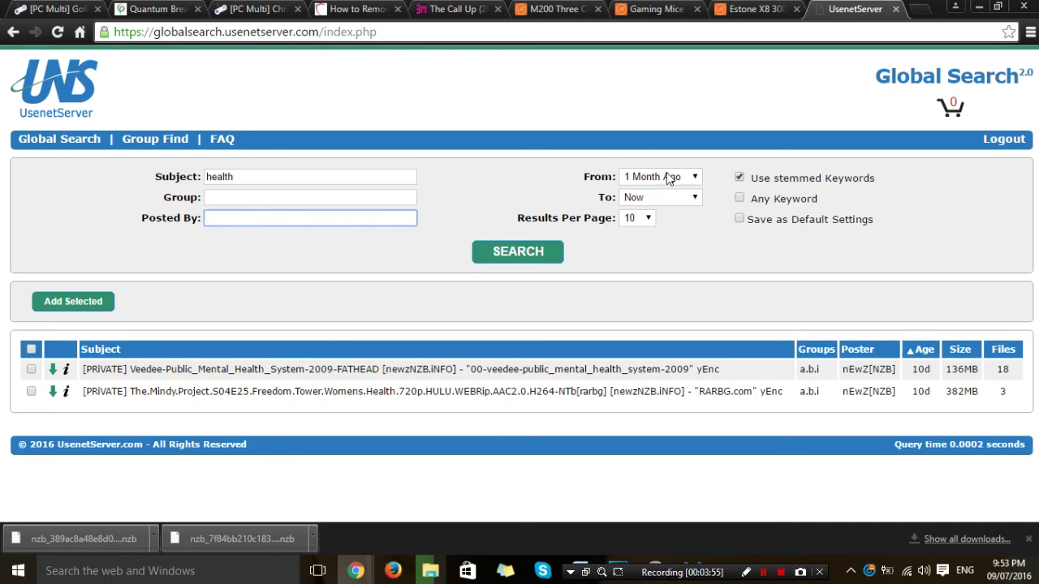
Step: Set From to 6 Months Ago, To to 10 Days, and 50 results per page
click(678, 177)
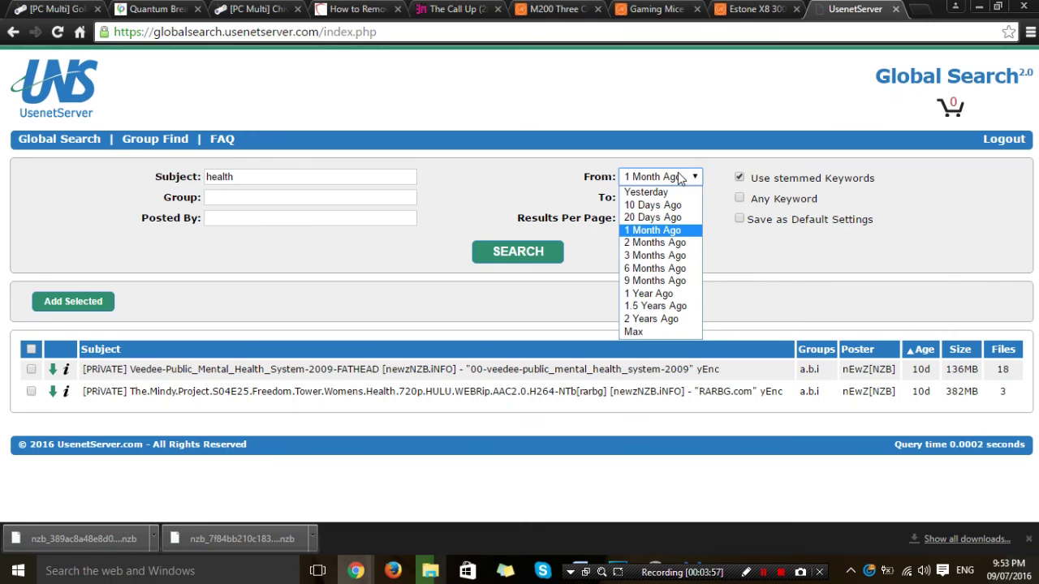
click(684, 271)
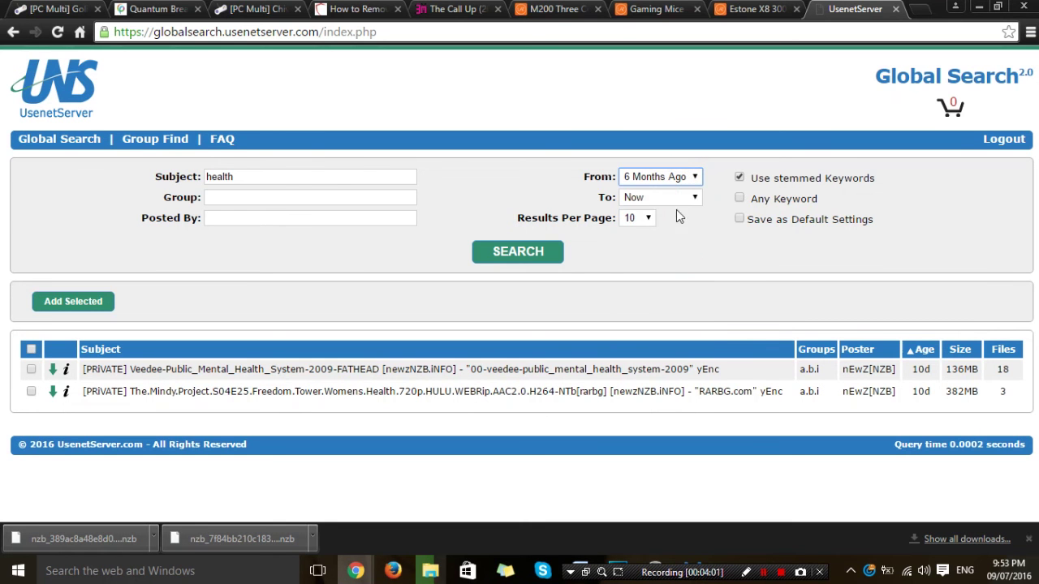
click(672, 200)
click(671, 224)
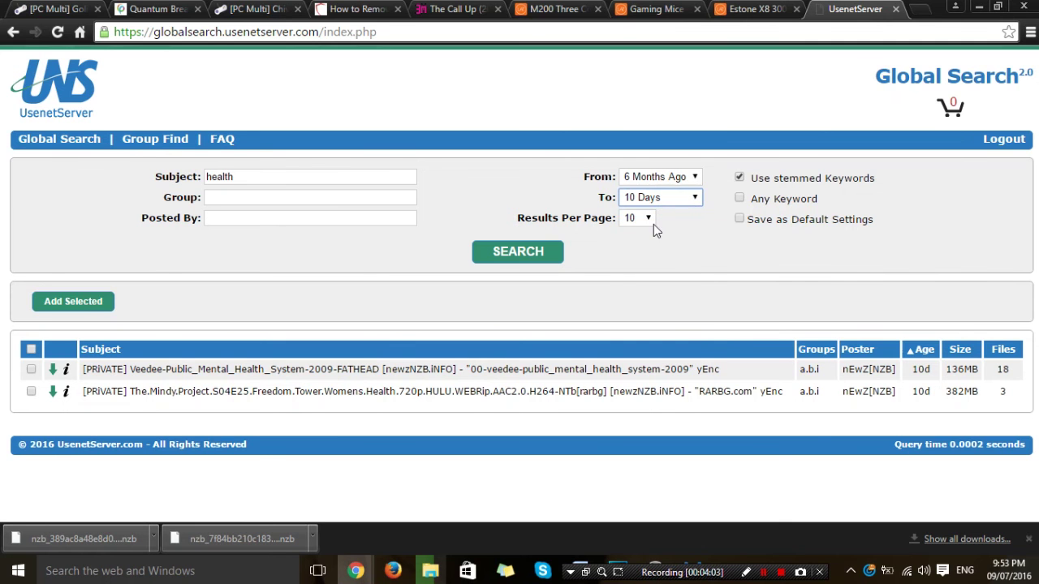
click(649, 225)
click(647, 257)
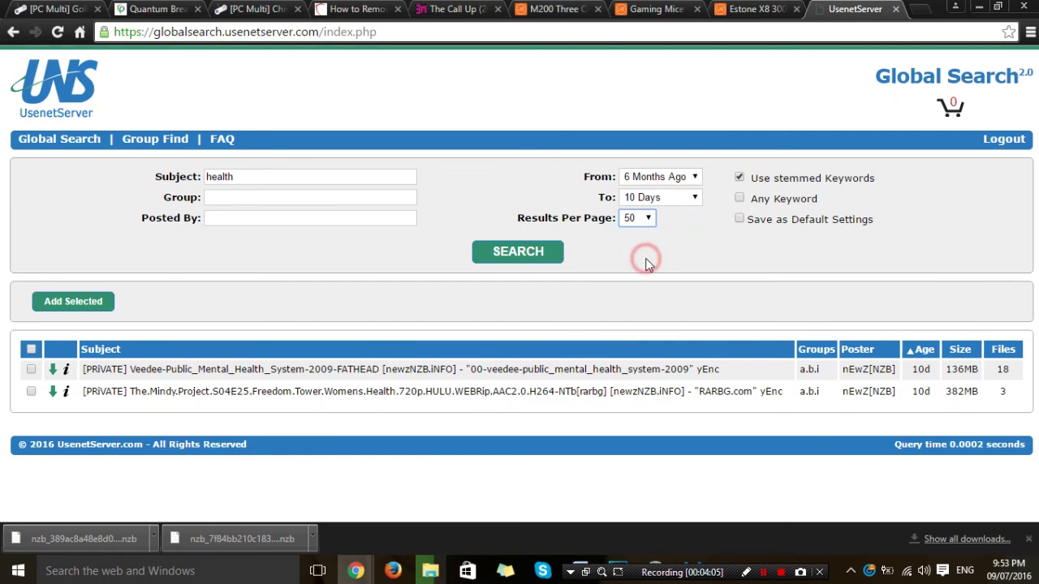